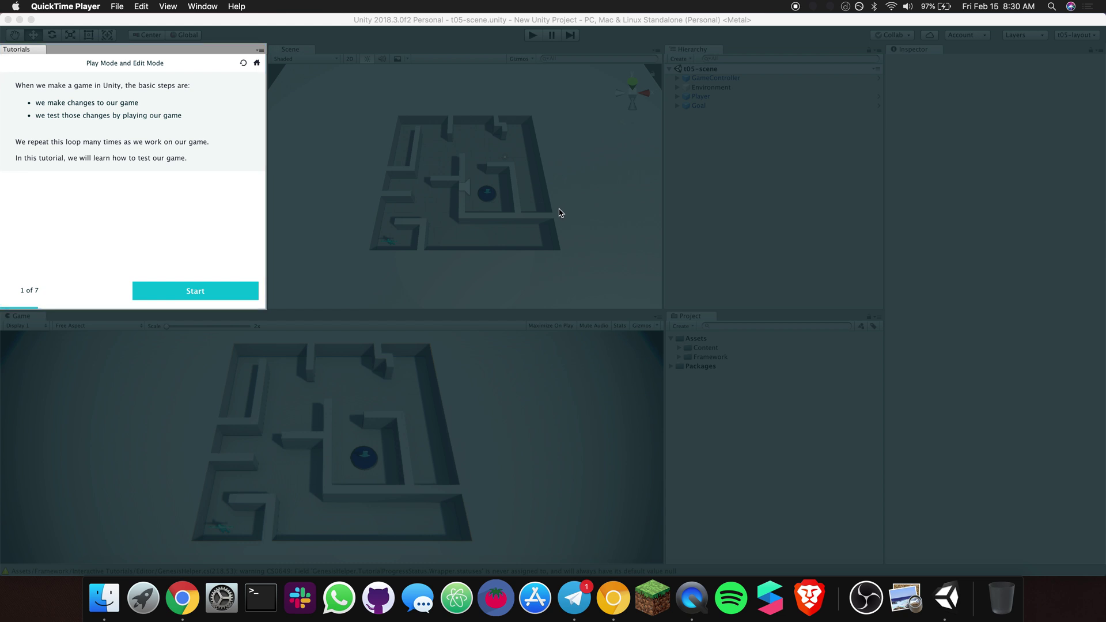
- Switch to Chrome and open the unity.com website in a new tab
key("ctrl+Right")
left_click(829, 33)
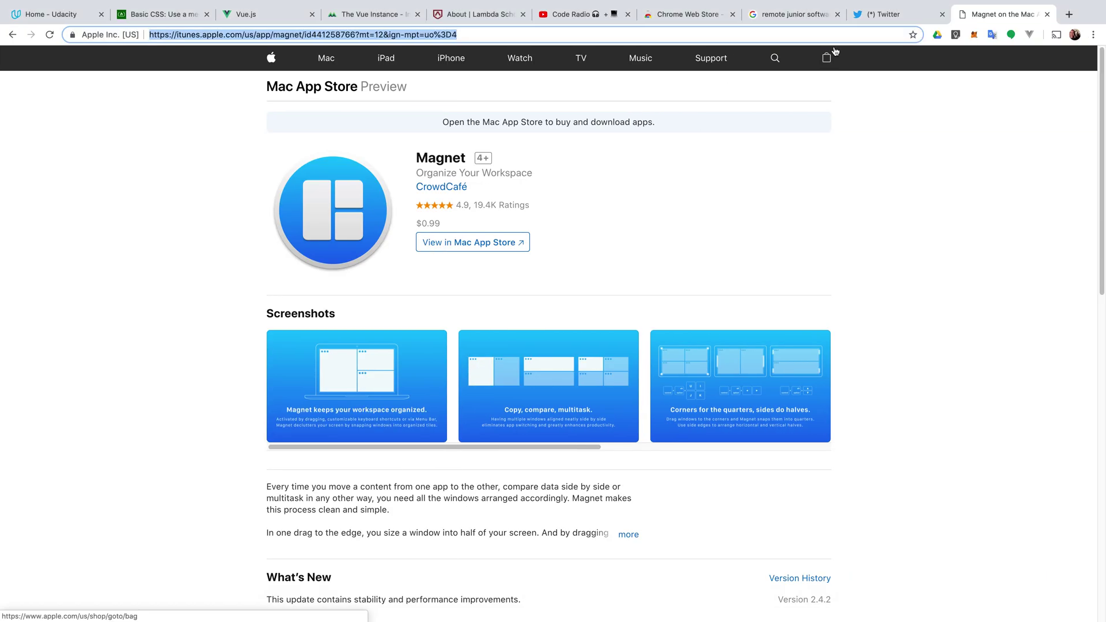
left_click(838, 33)
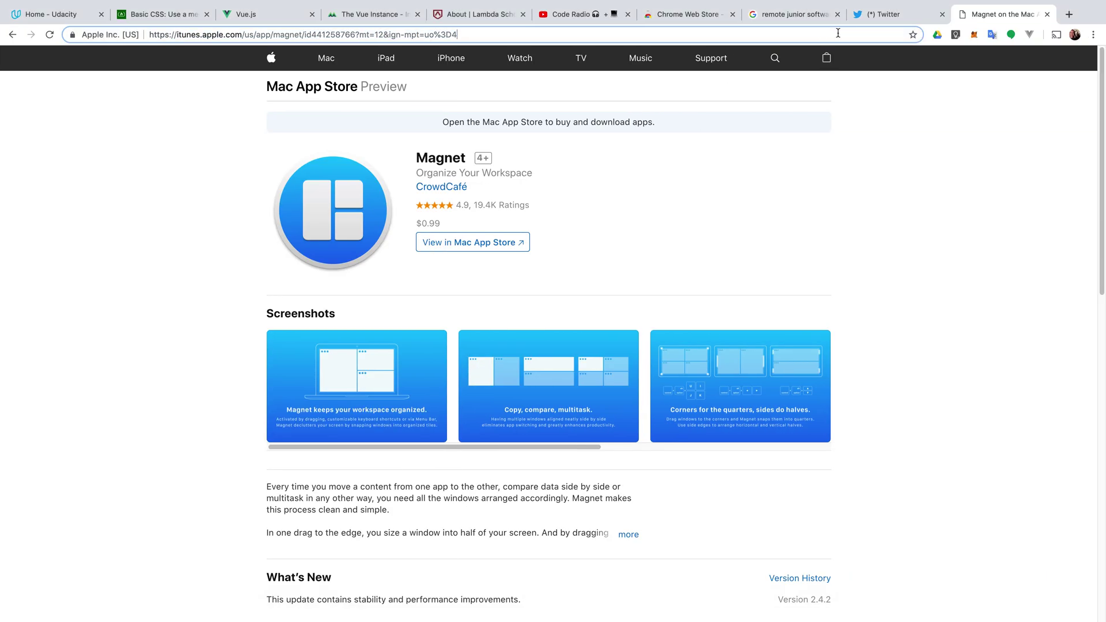
left_click(1069, 14)
type("unity")
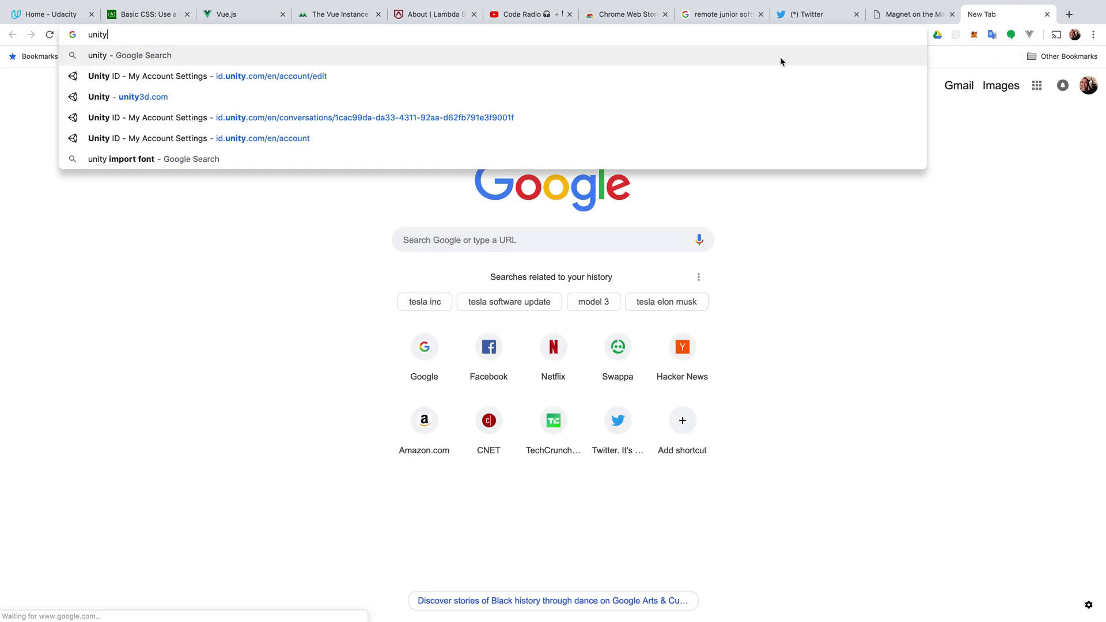
type(".com")
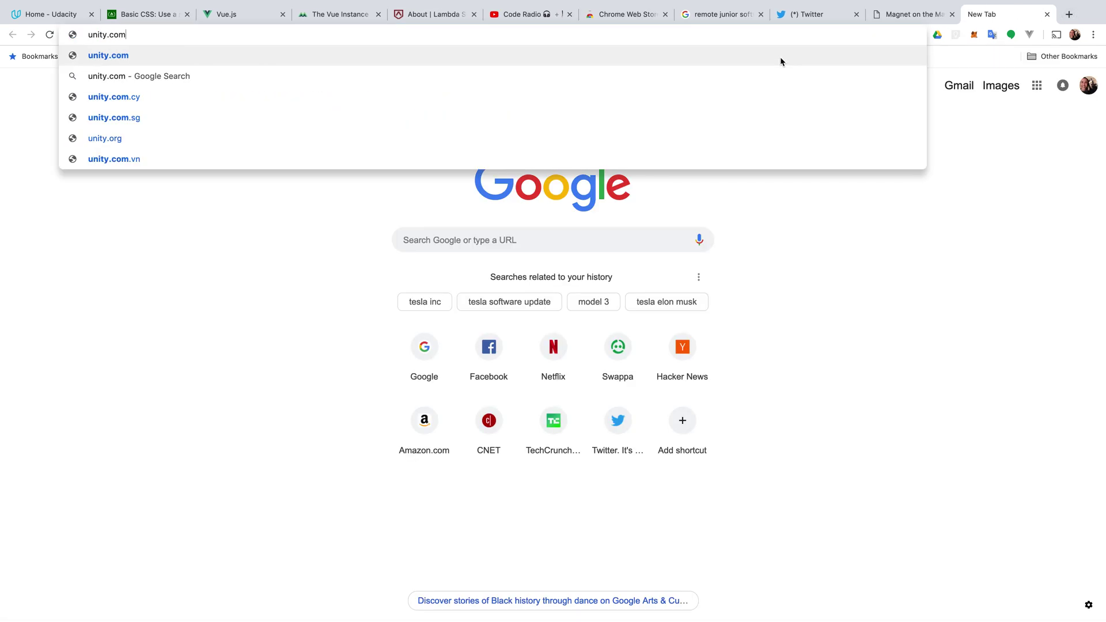
key("Return")
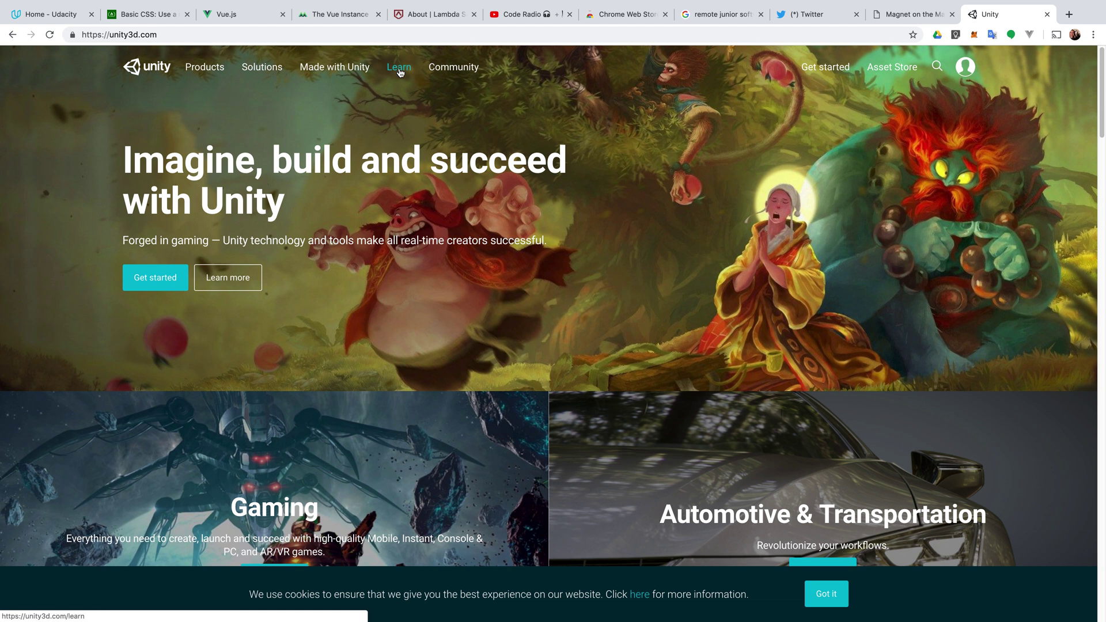
- Open the Unity website's Learn page and look through its training, tutorial and course offerings
left_click(400, 72)
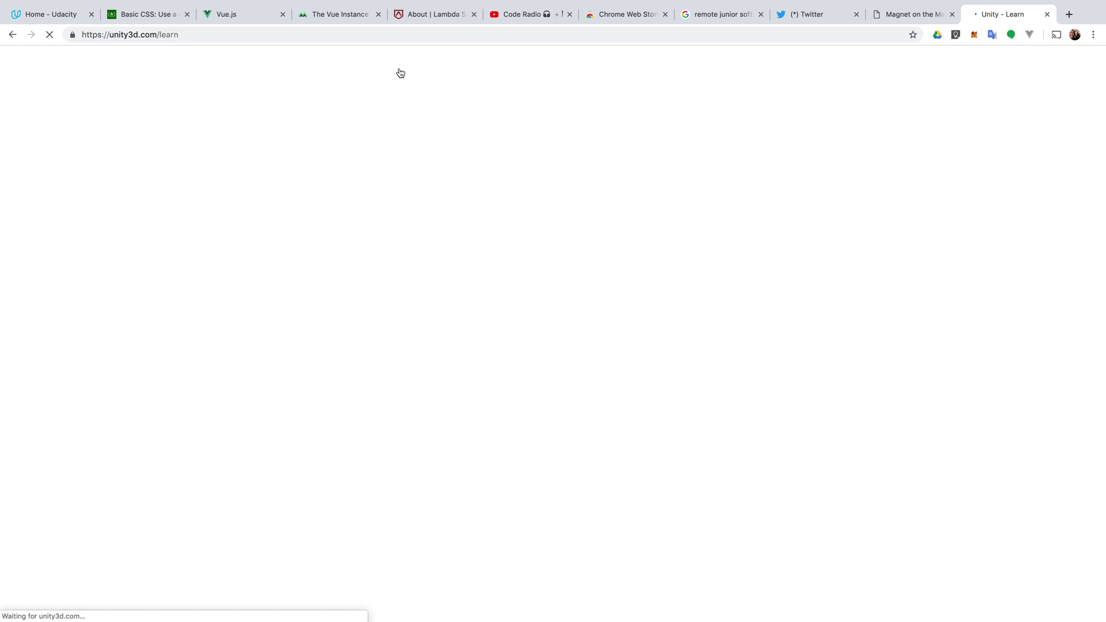
scroll(356, 339, "down", 3)
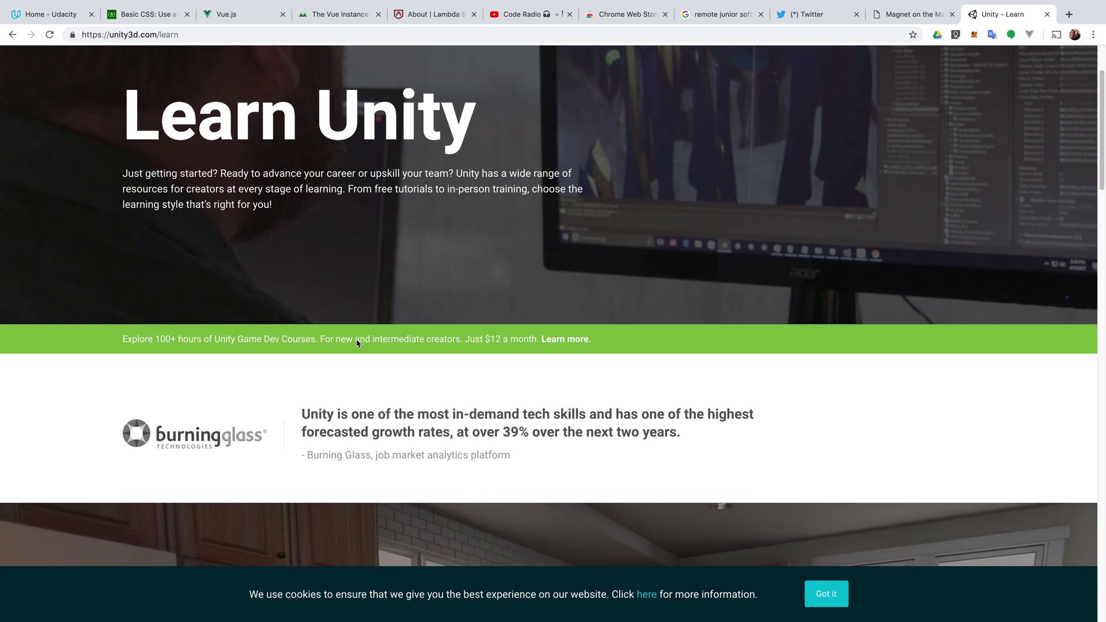
scroll(357, 343, "down", 3)
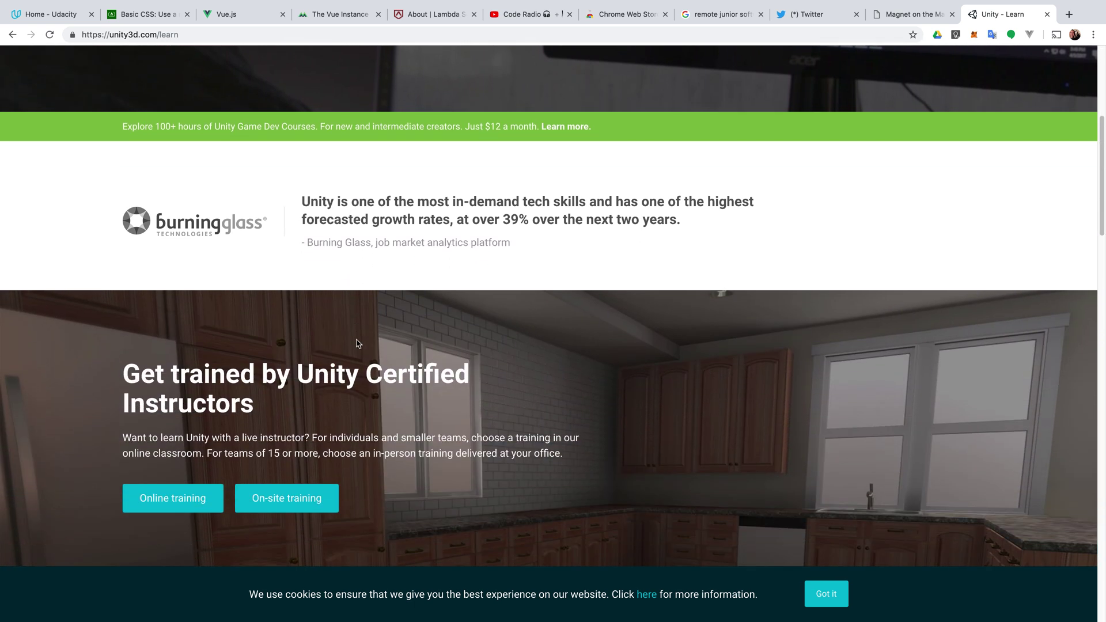
scroll(357, 343, "down", 10)
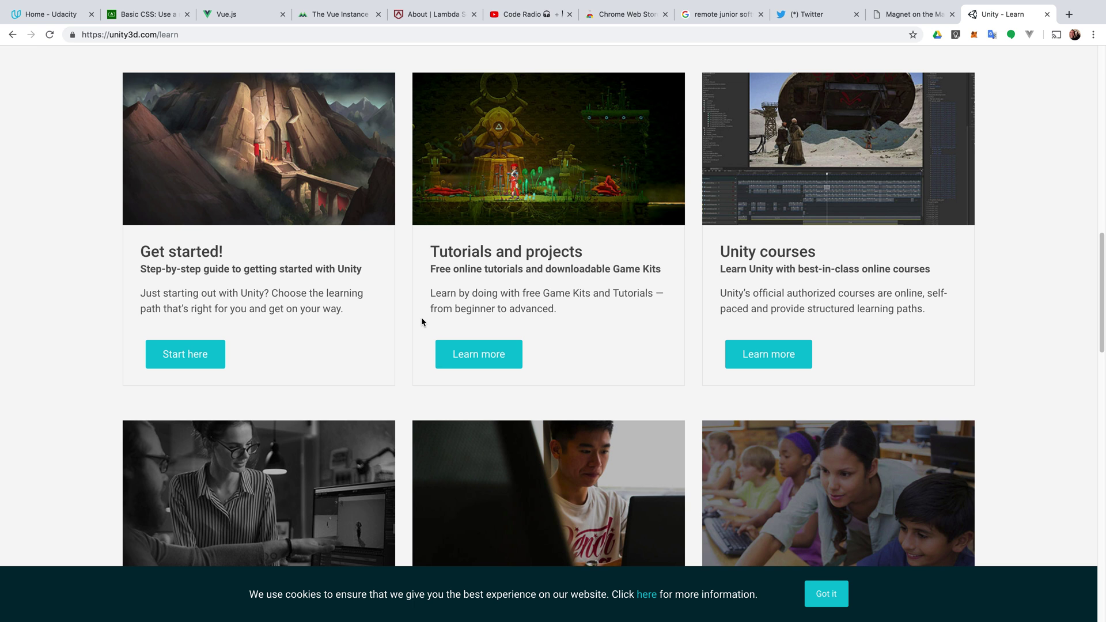
- Return to the Unity editor, start the Play Mode and Edit Mode tutorial and show the editor in full screen
key("ctrl+Left")
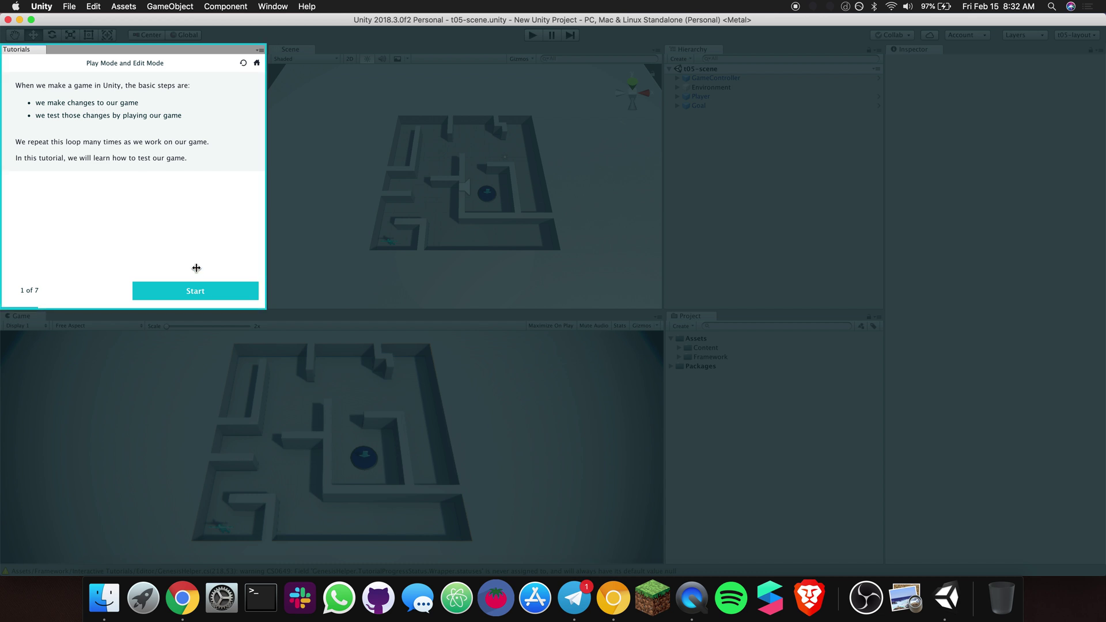
left_click(211, 292)
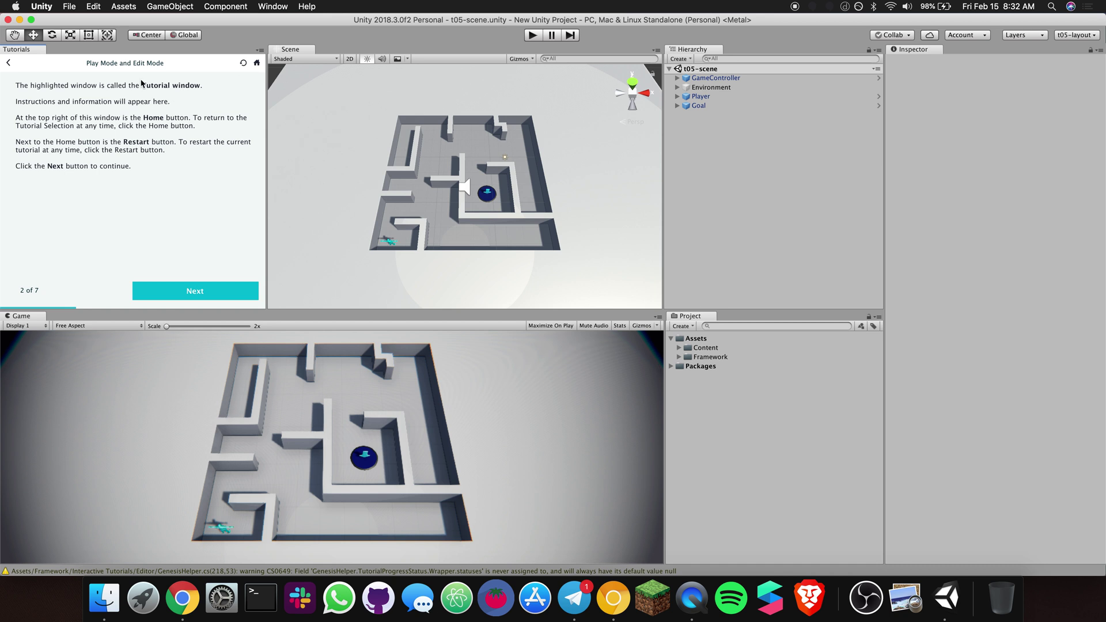
left_click(31, 22)
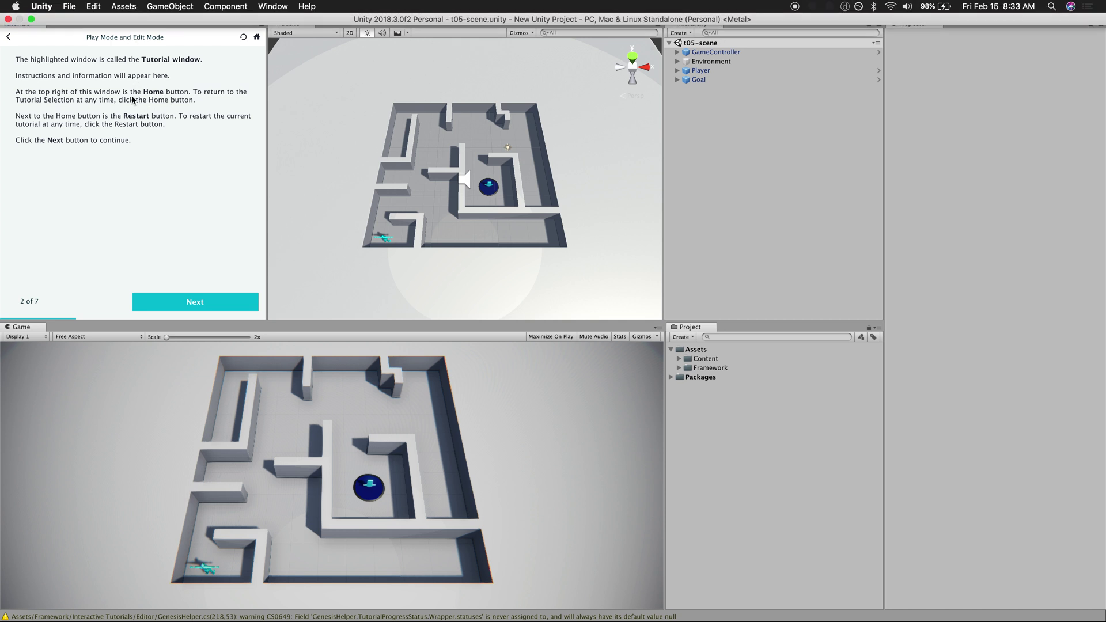
- Return to the tutorial selection, browse the project list and the tutorial, resource and link categories, and close the selection window
left_click(257, 38)
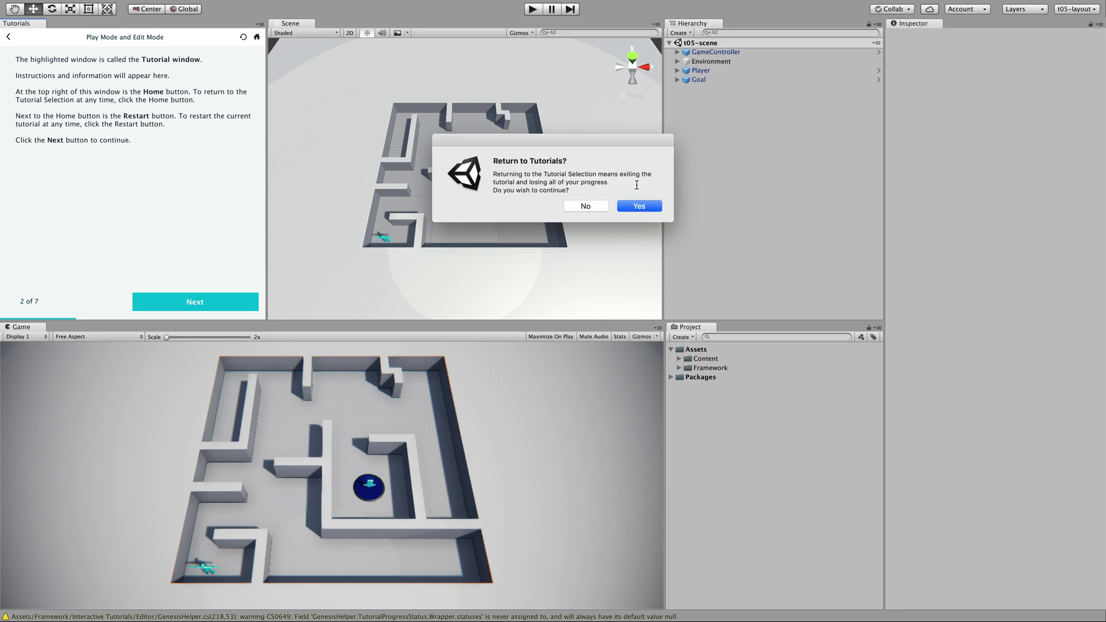
left_click(639, 207)
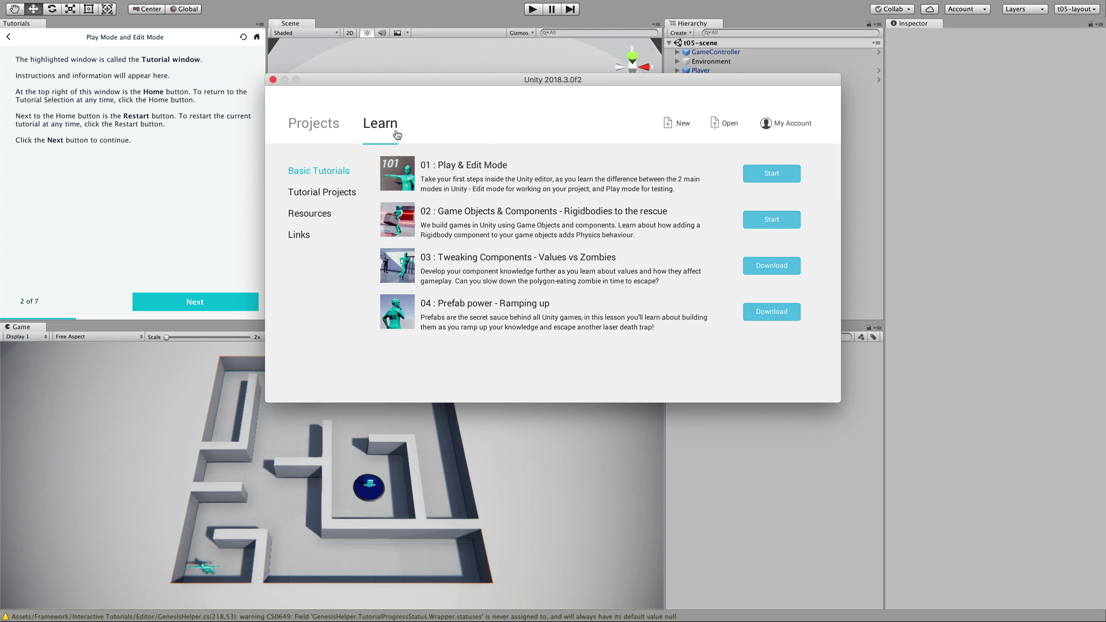
left_click(323, 131)
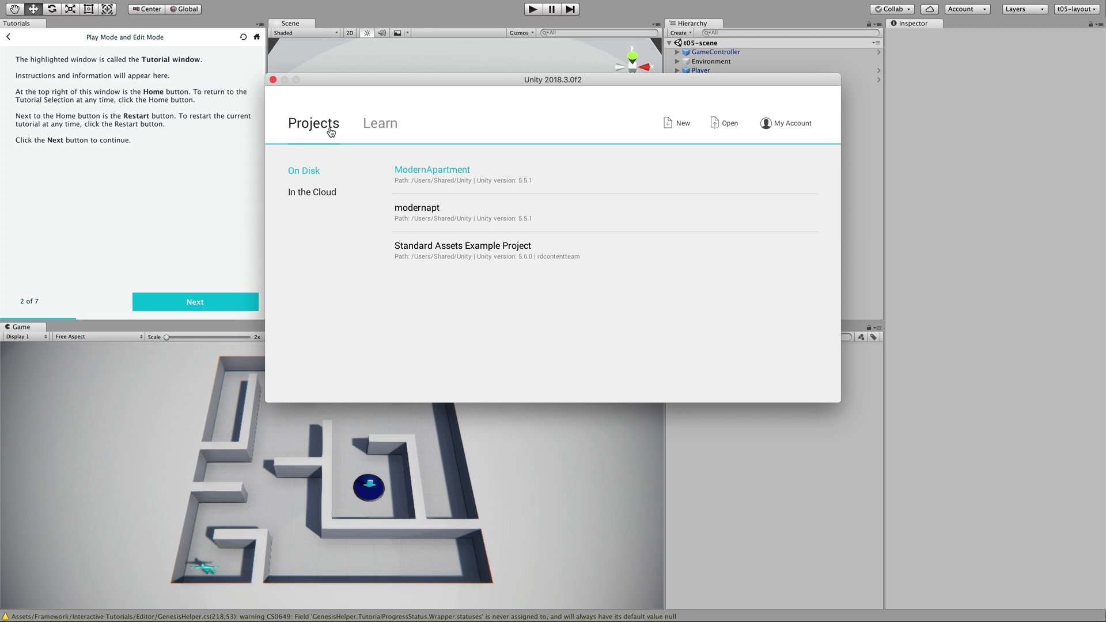
left_click(386, 124)
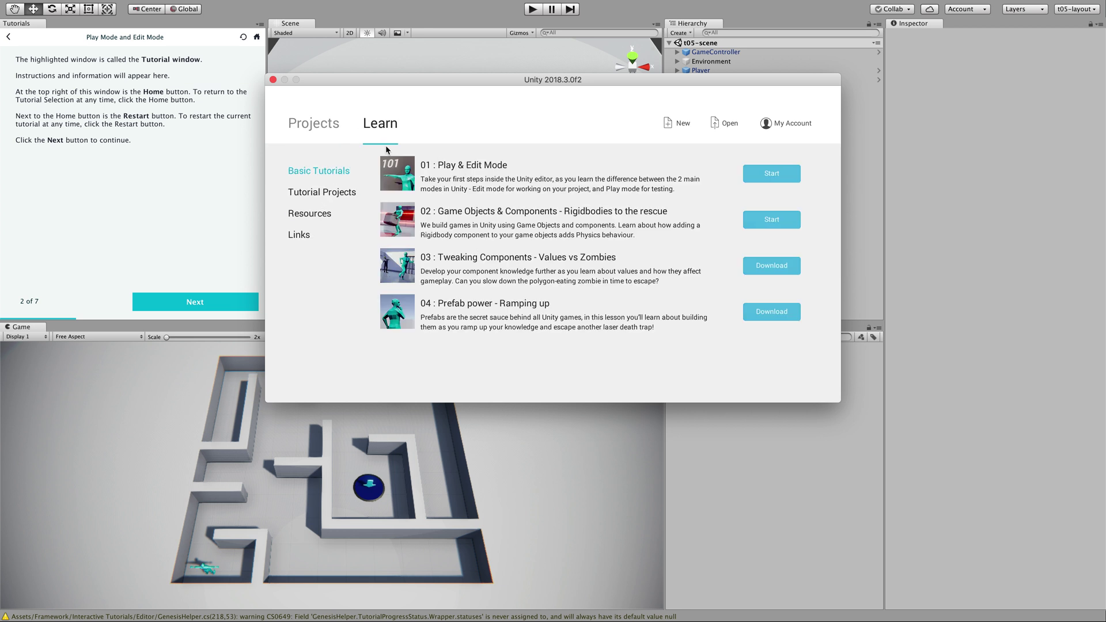
left_click(323, 195)
left_click(320, 216)
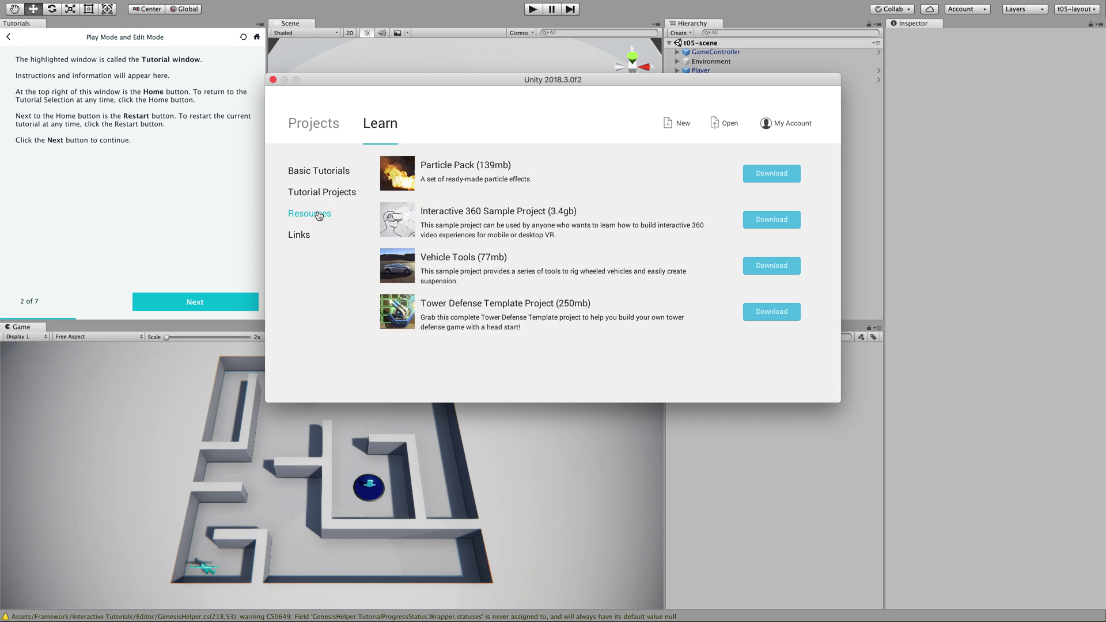
left_click(298, 234)
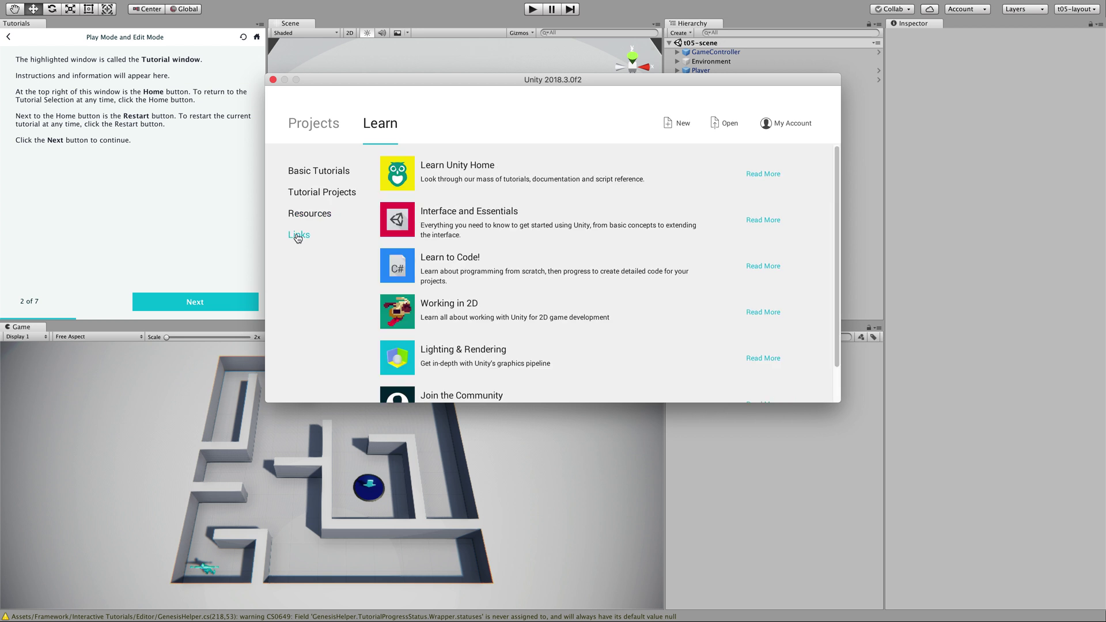
left_click(320, 172)
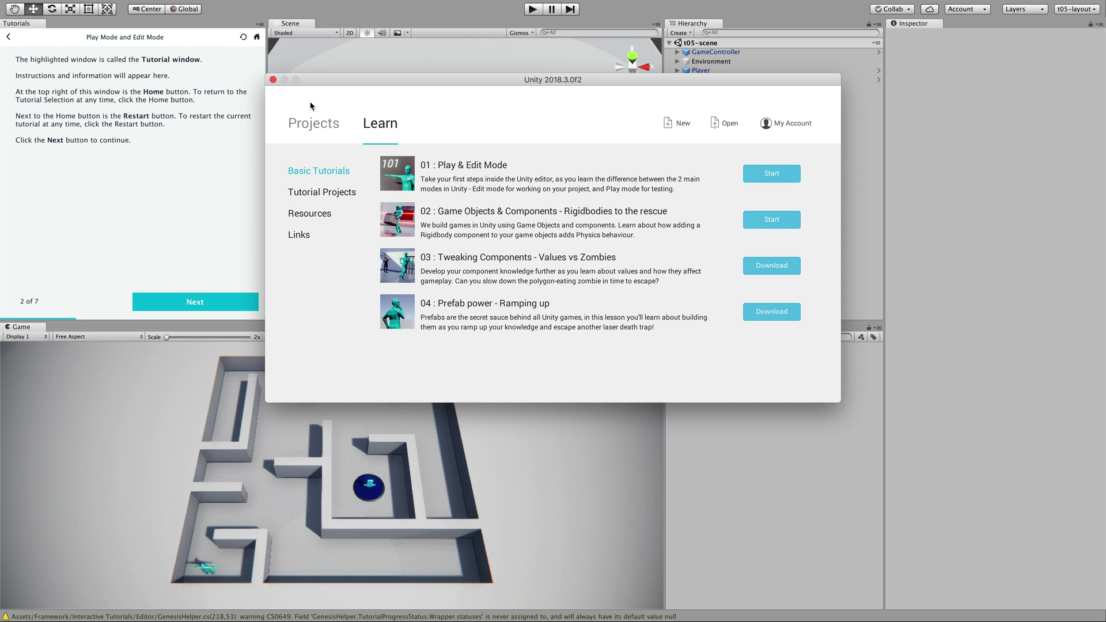
left_click(273, 80)
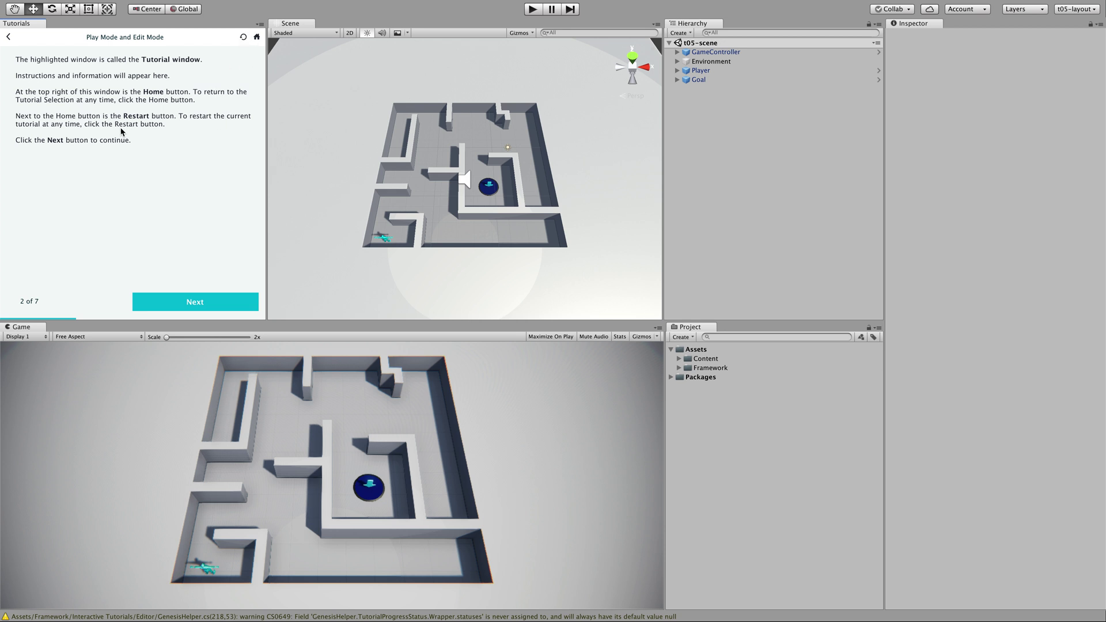
- Restart the Play Mode and Edit Mode tutorial and start it again with the editor in full screen
left_click(244, 38)
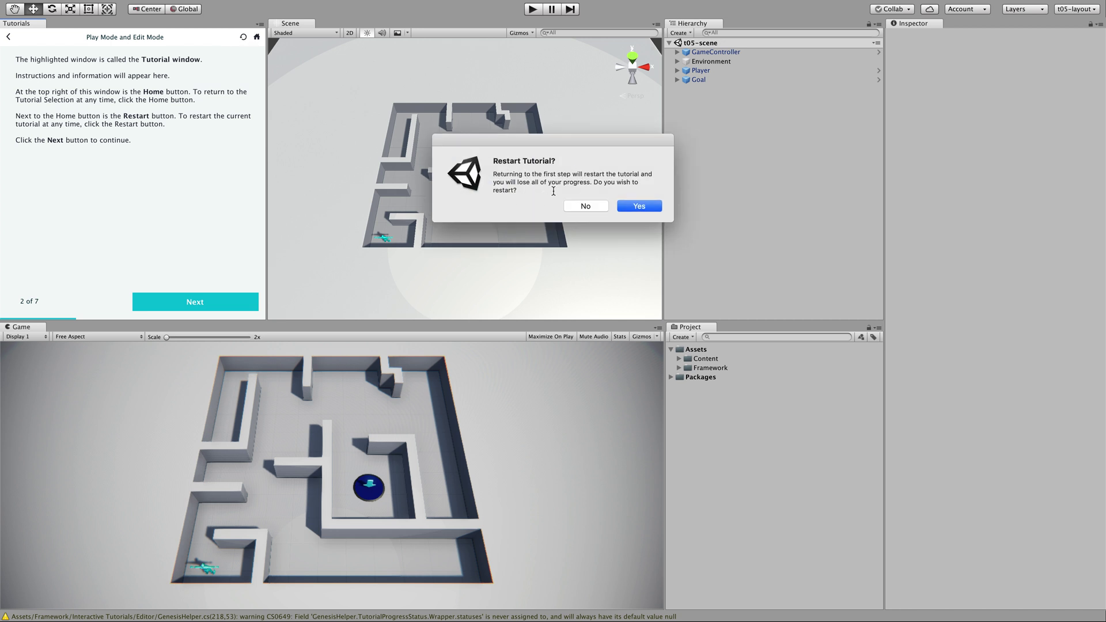
left_click(643, 209)
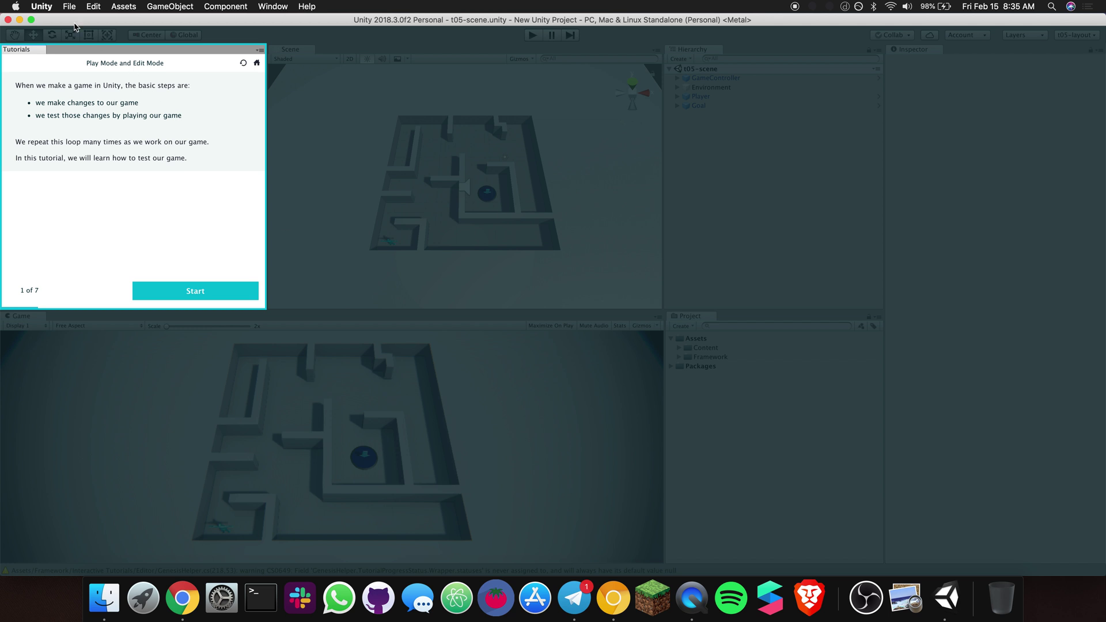
left_click(31, 21)
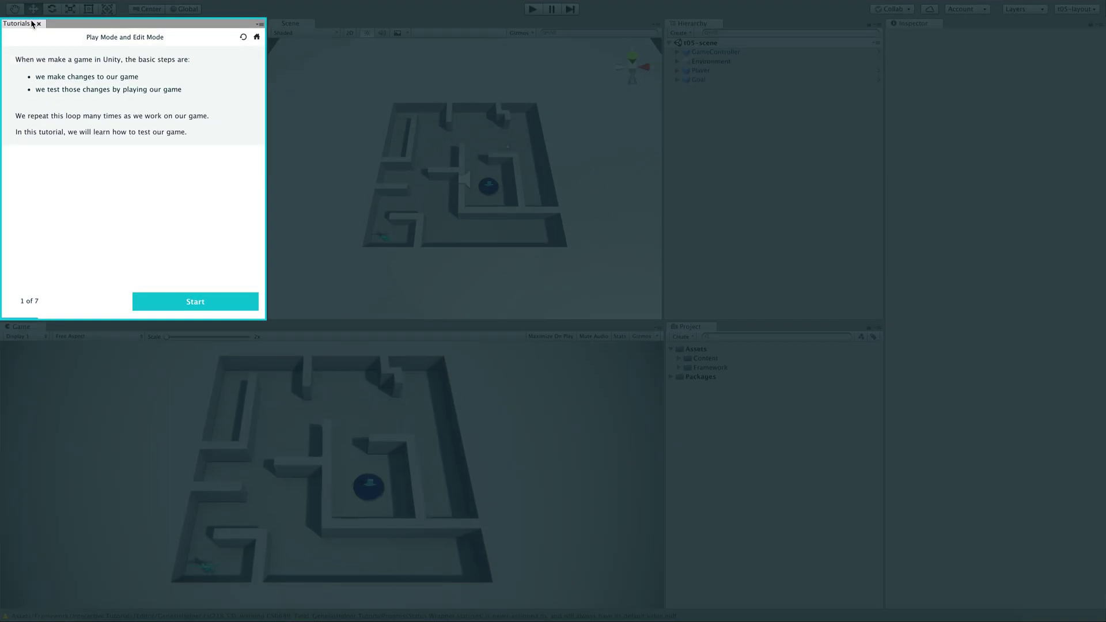
left_click(196, 302)
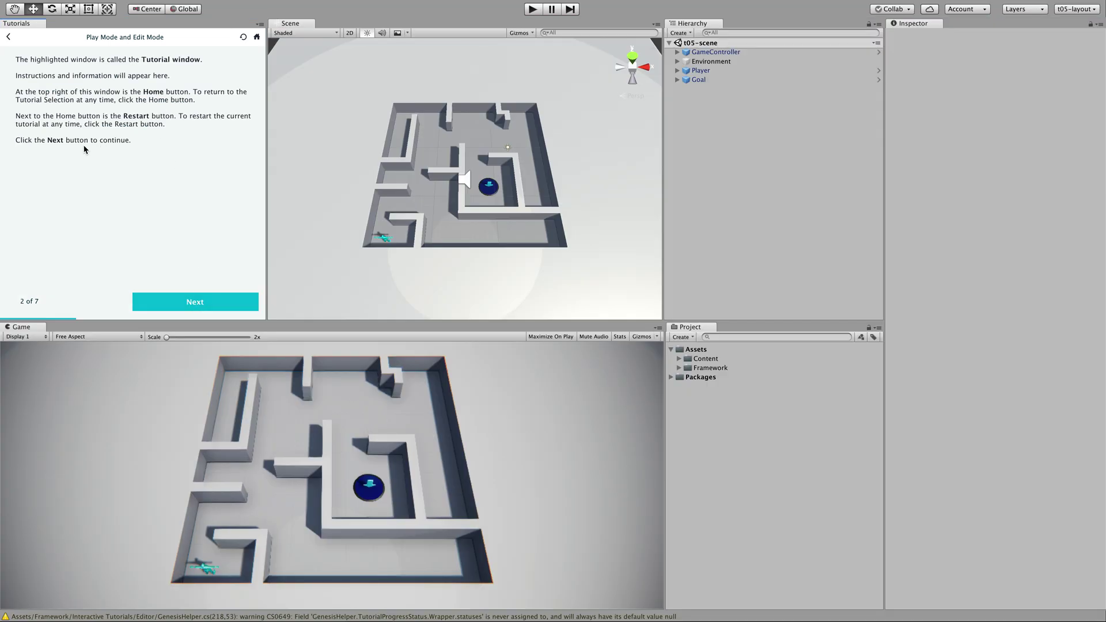
- Advance the tutorial past the Scene view and Game view pages to the game test, and enter Play Mode
left_click(197, 300)
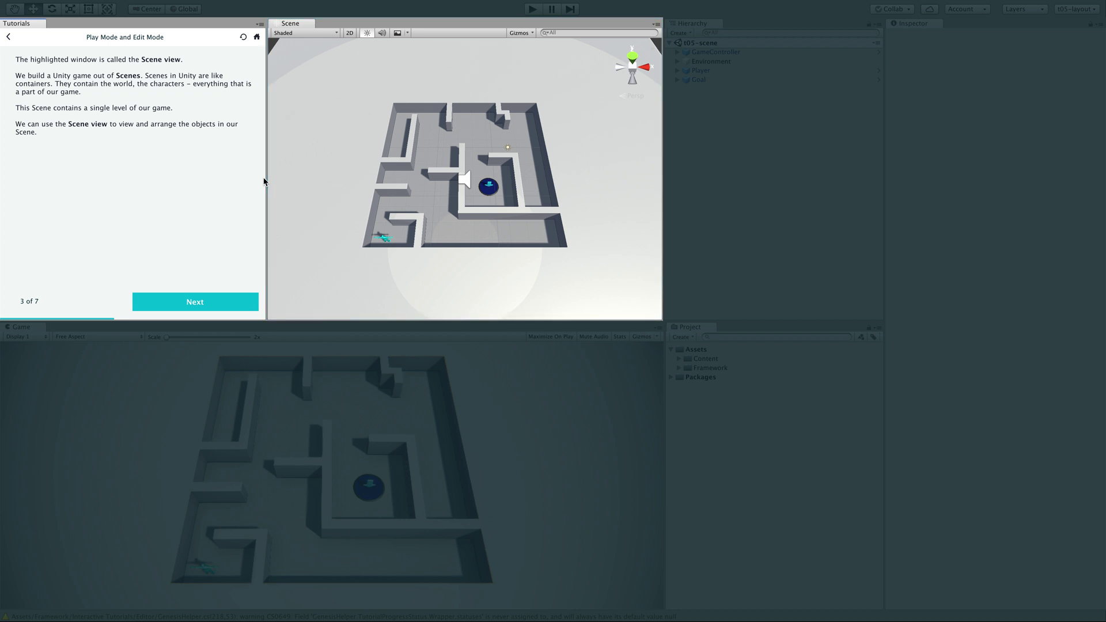
left_click(210, 303)
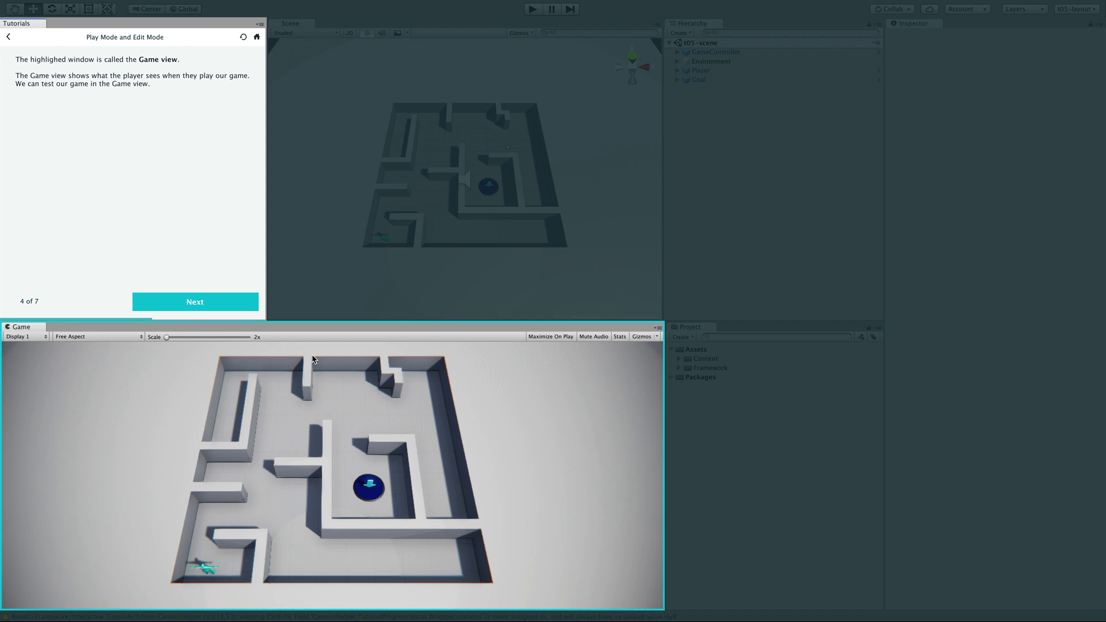
left_click(216, 302)
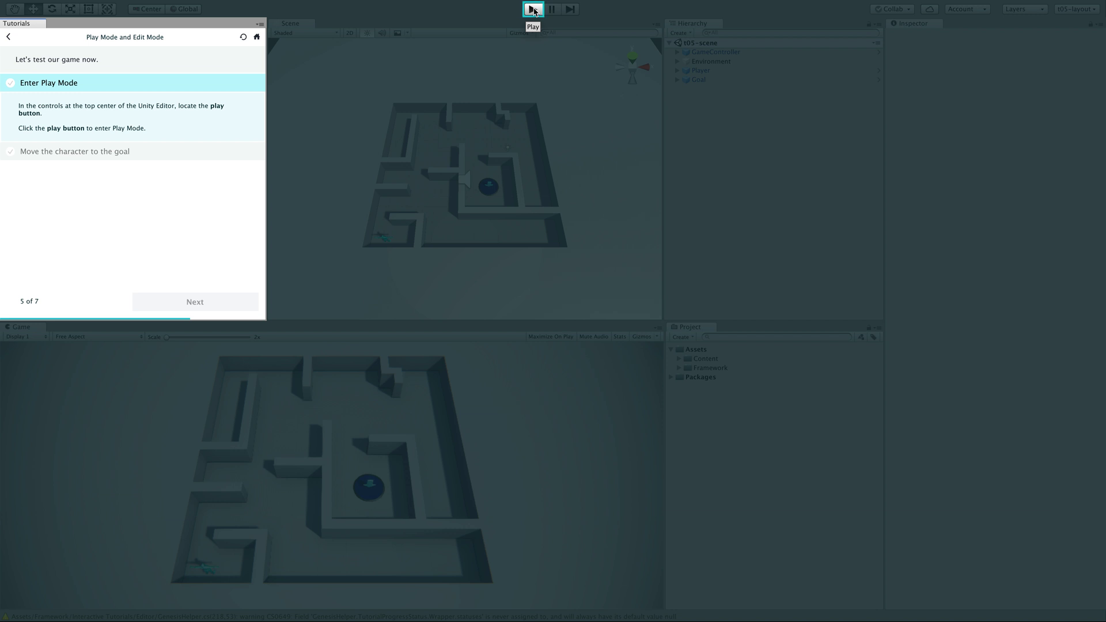
left_click(534, 9)
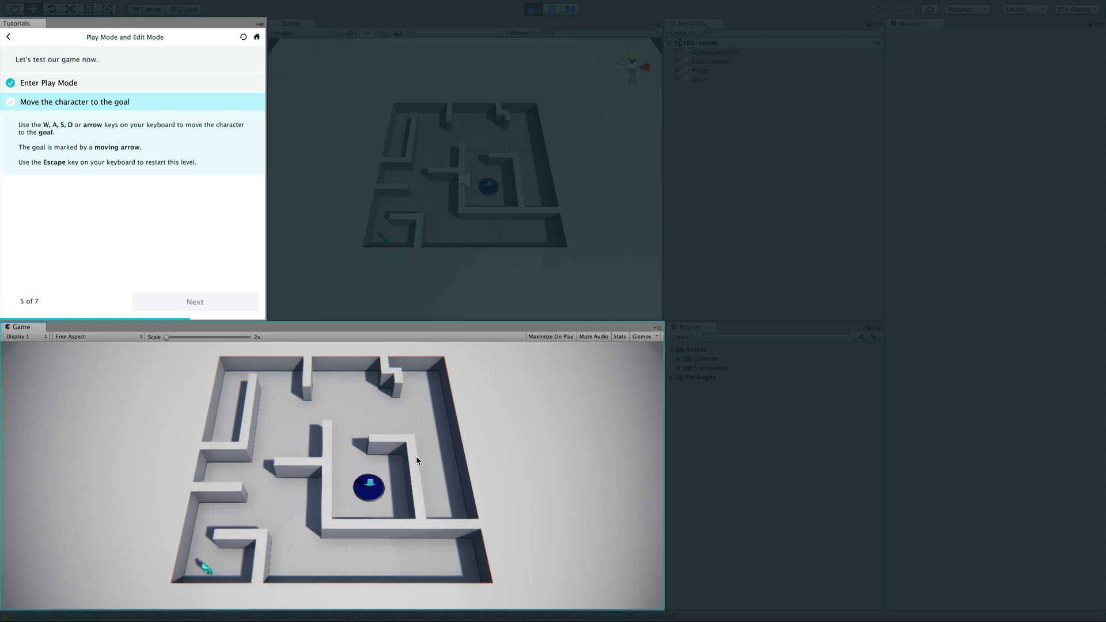
- Try out the character's movement controls near the start of the maze, and restart the level
left_click(208, 571)
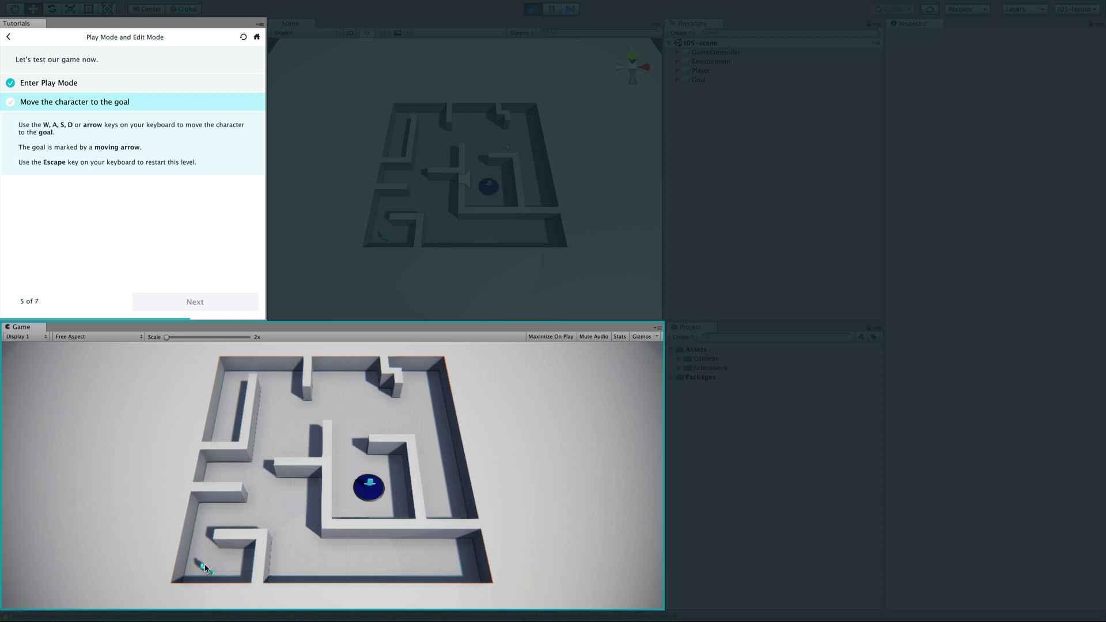
key("d")
key("w")
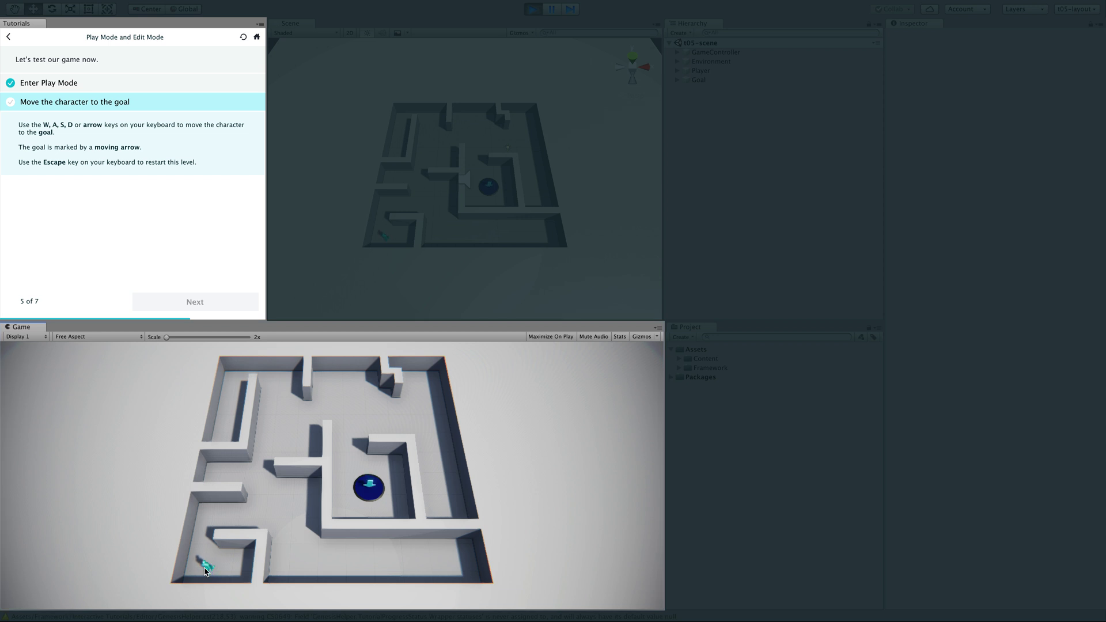
key("a")
key("Up")
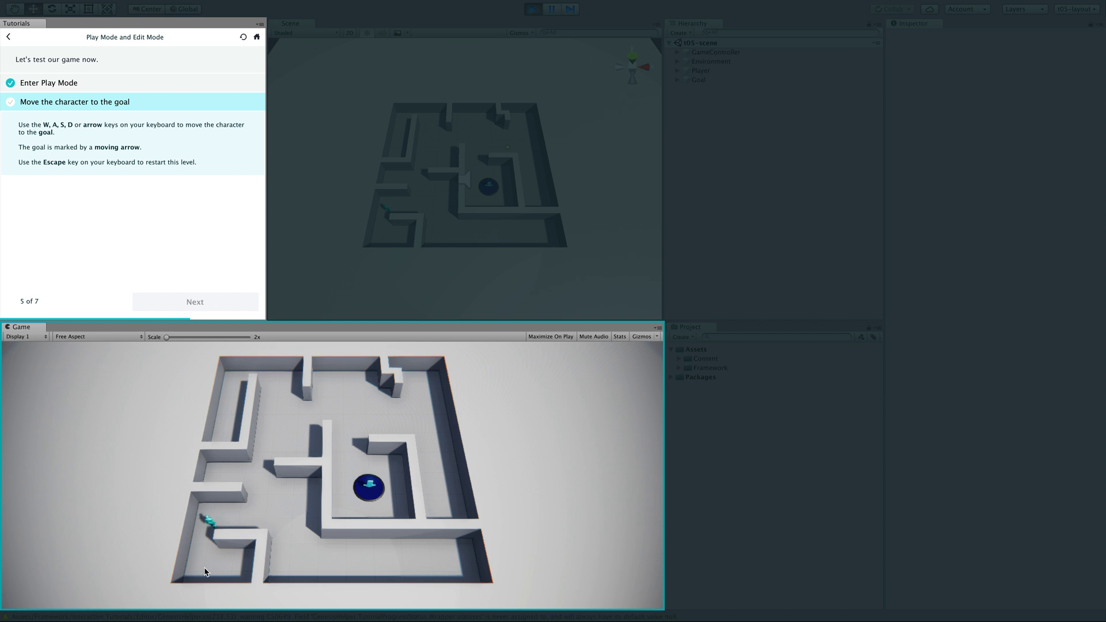
key("Right")
key("Up")
key("Escape")
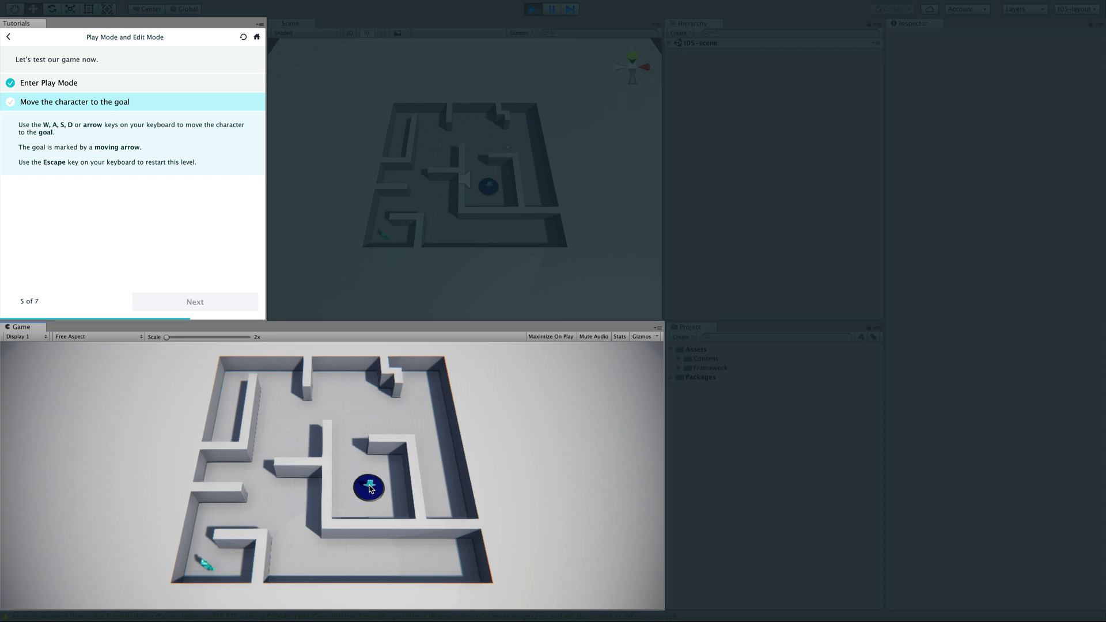
- Move the character from the starting corner through the maze towards the goal marked by the moving arrow
key("w")
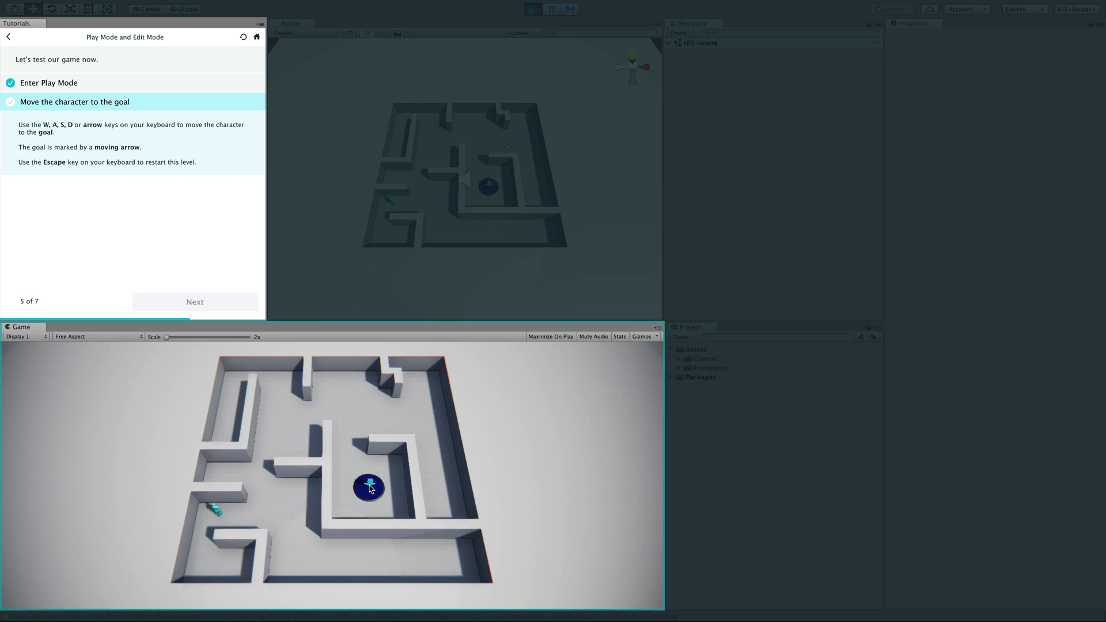
key("d")
key("w")
key("w")
key("d")
key("s")
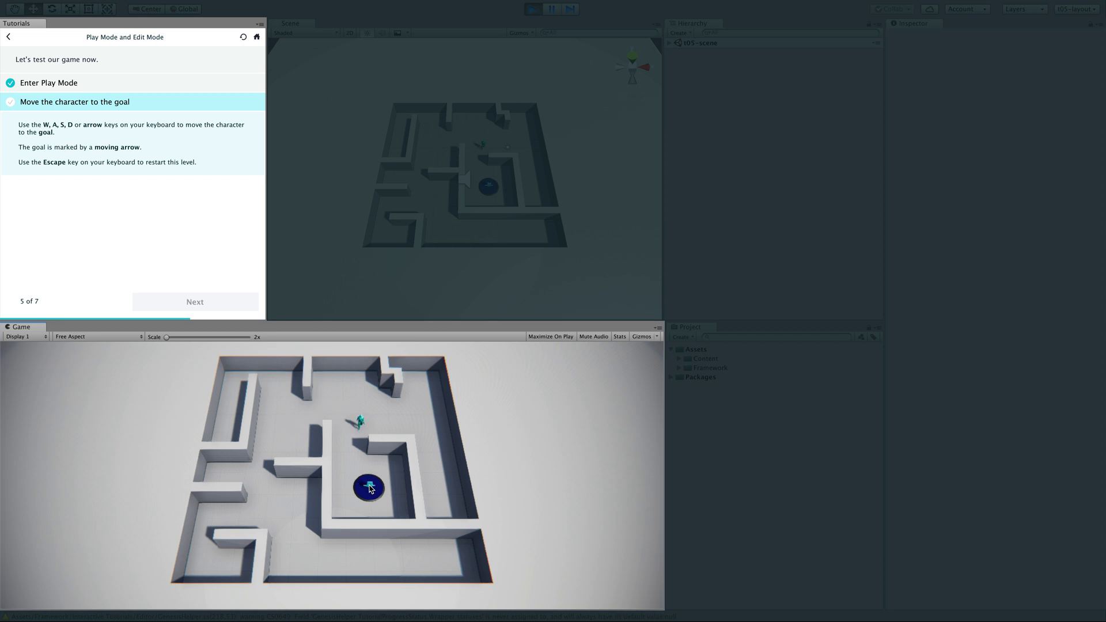
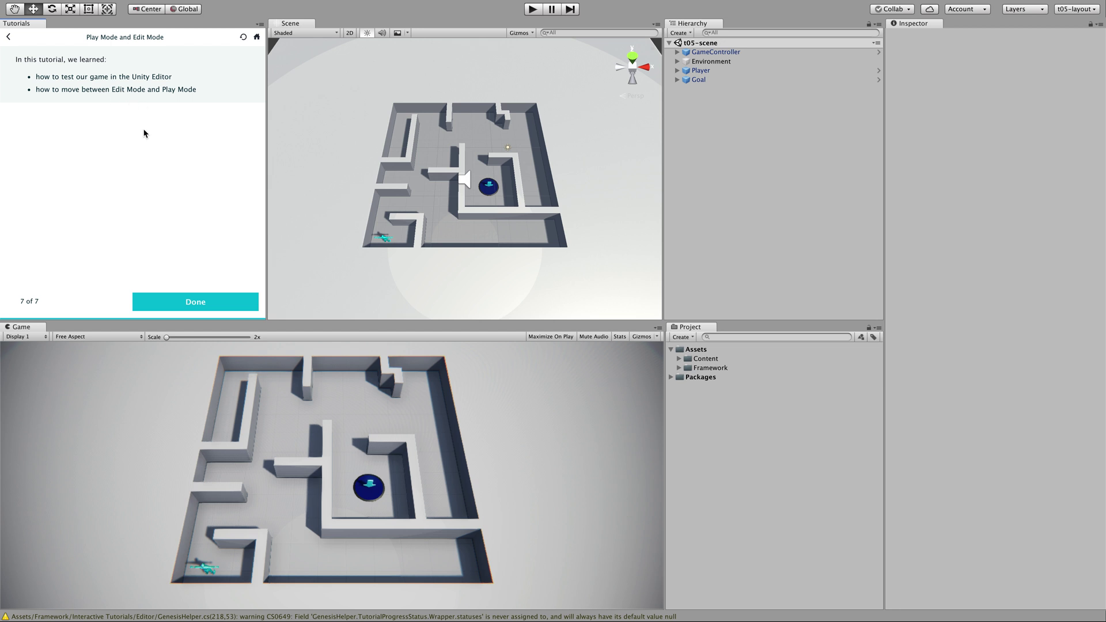
left_click(197, 303)
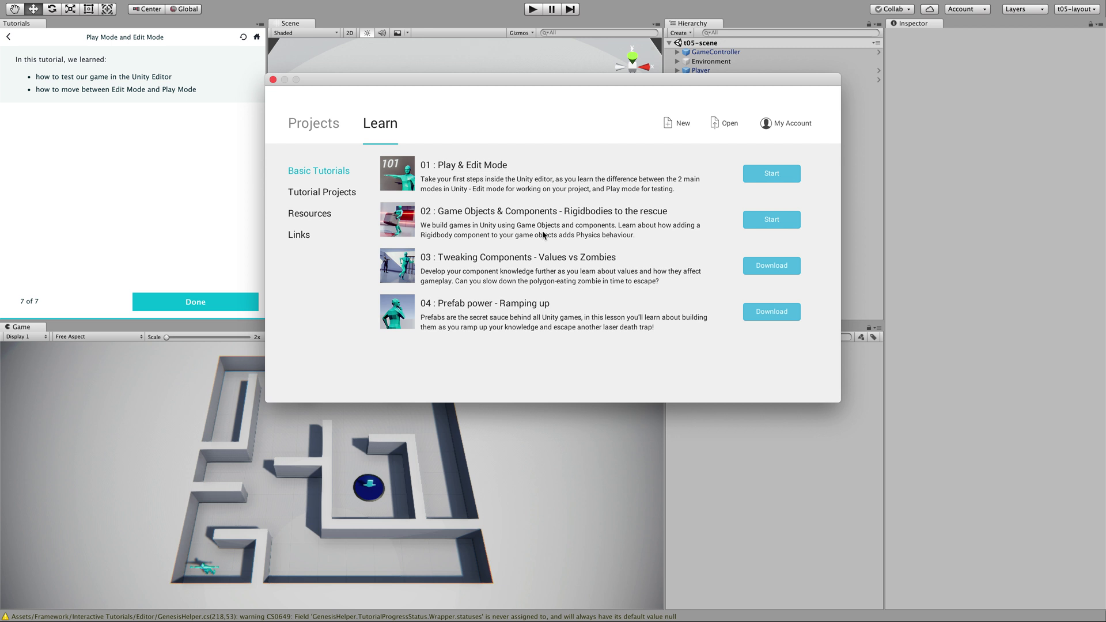
left_click(618, 221)
left_click(787, 224)
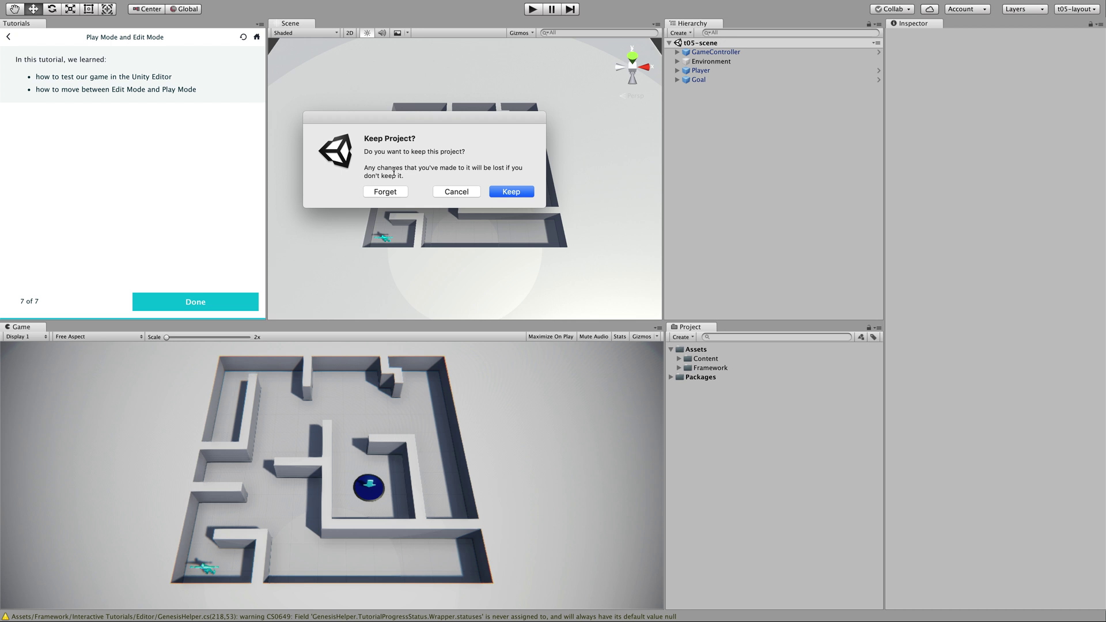
left_click(504, 194)
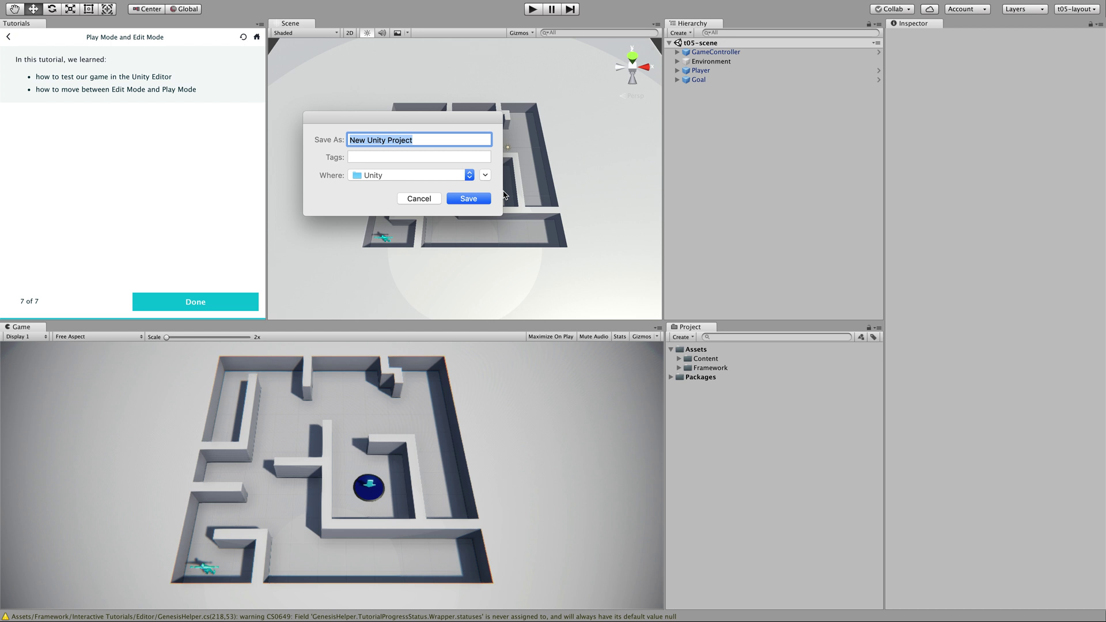
left_click(419, 199)
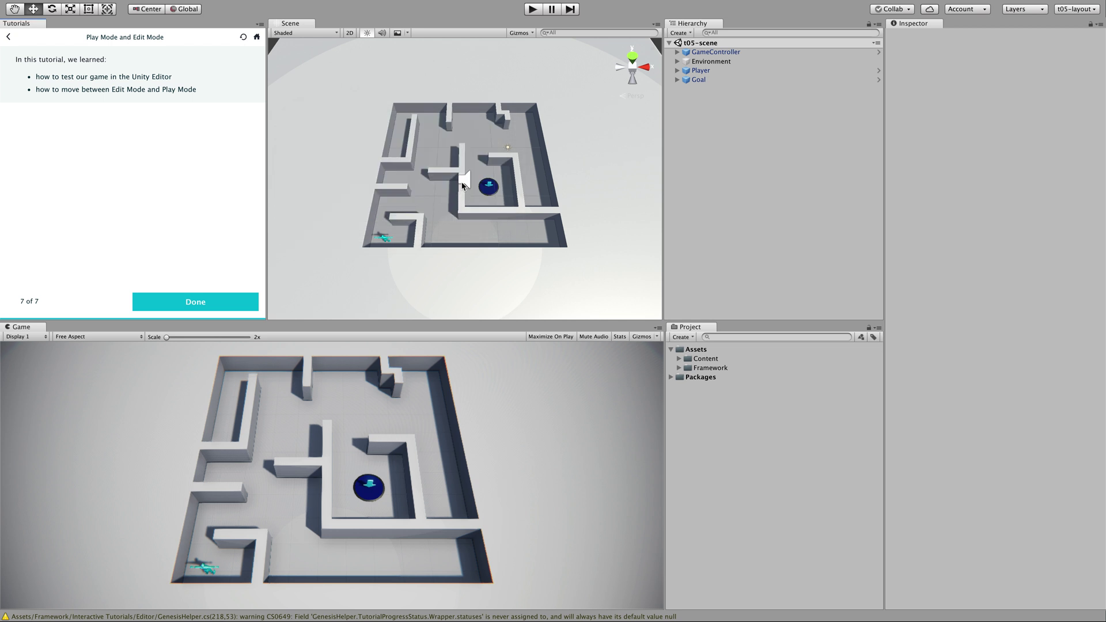
- Finish the Play Mode and Edit Mode tutorial and start "02 : Game Objects & Components - Rigidbodies to the rescue" without keeping the current project
left_click(223, 302)
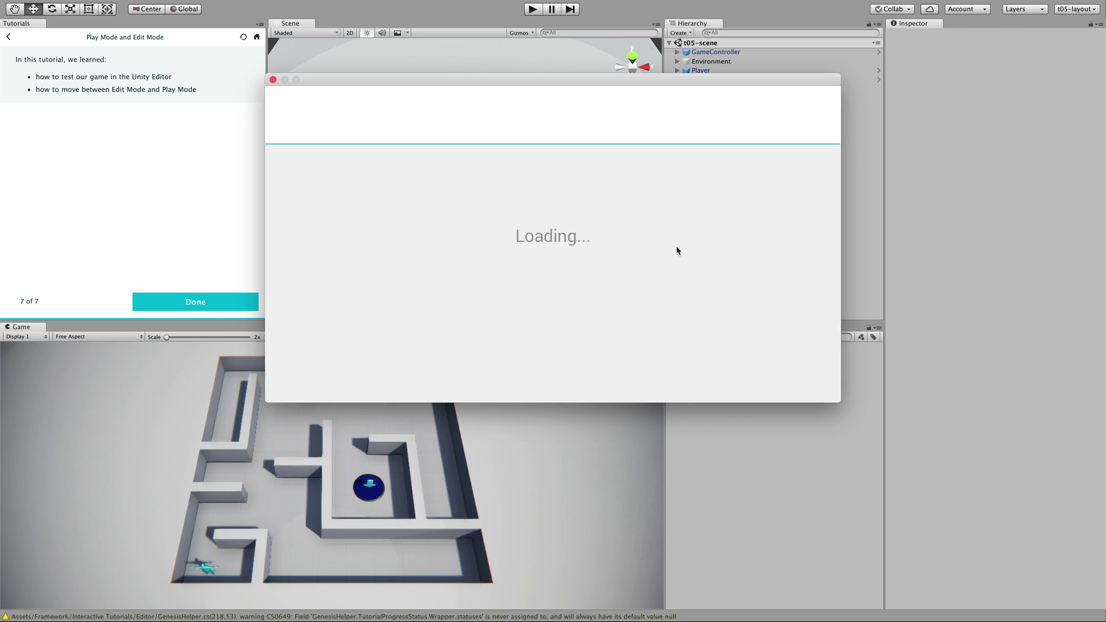
left_click(771, 224)
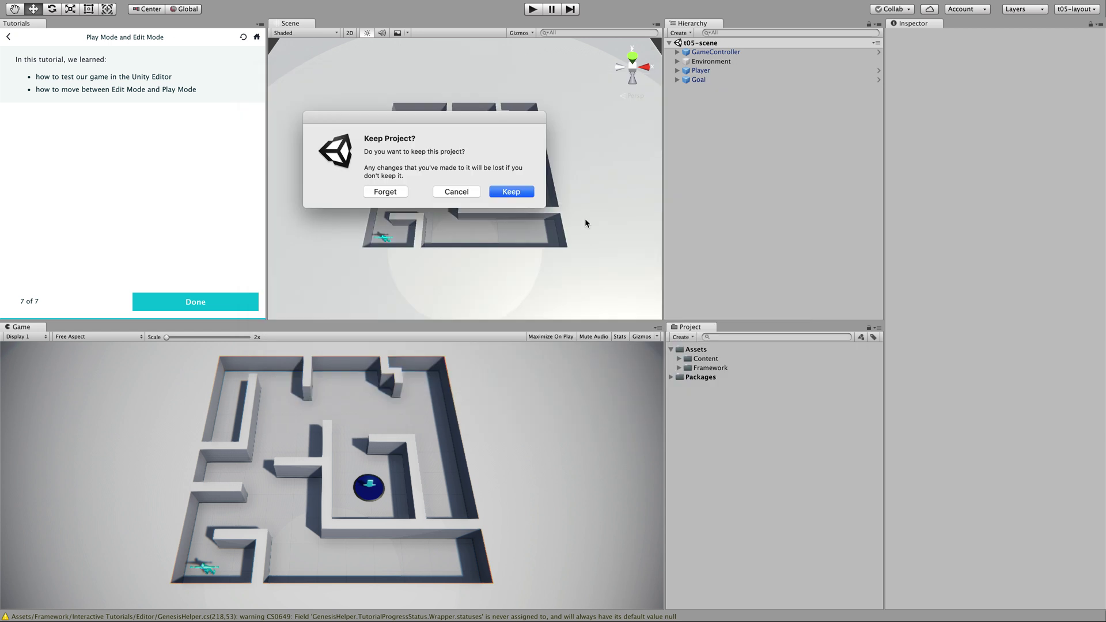
left_click(395, 193)
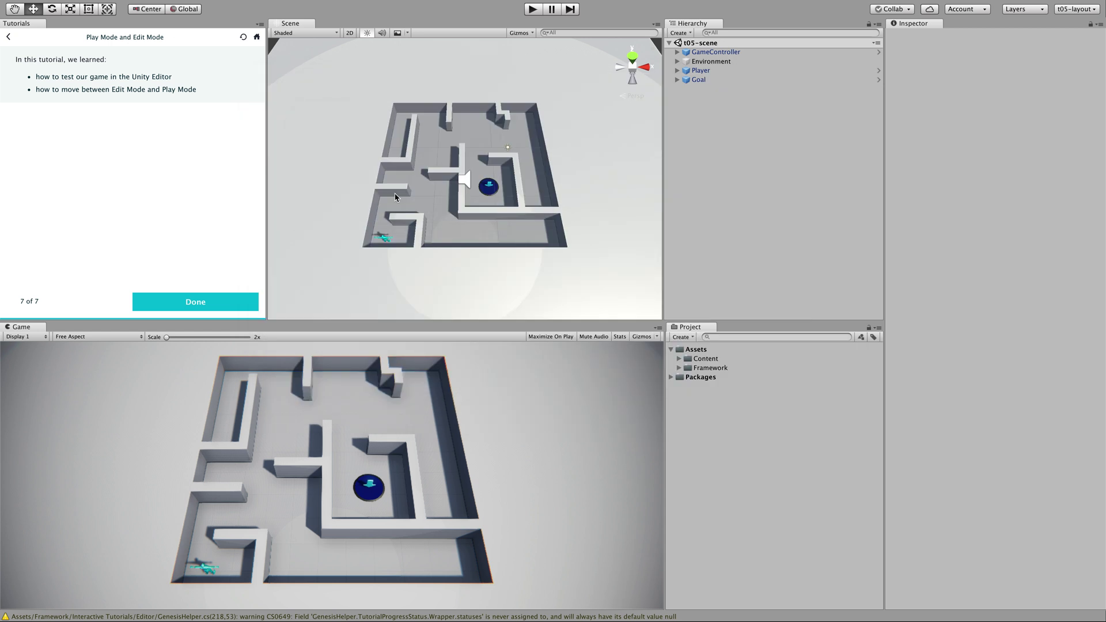